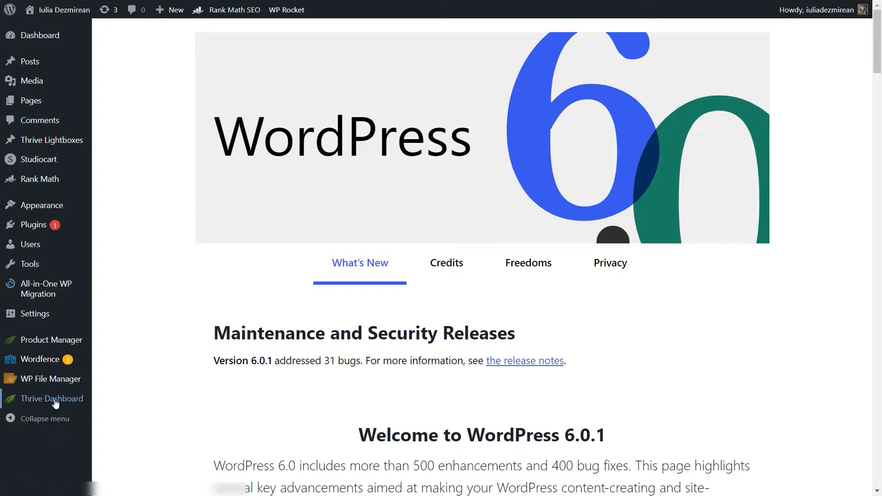
Examine in ActiveCampaign which email the "dzm test" automation sends when its tag trigger fires, leaving the selection unchanged
mouse_move(88, 399)
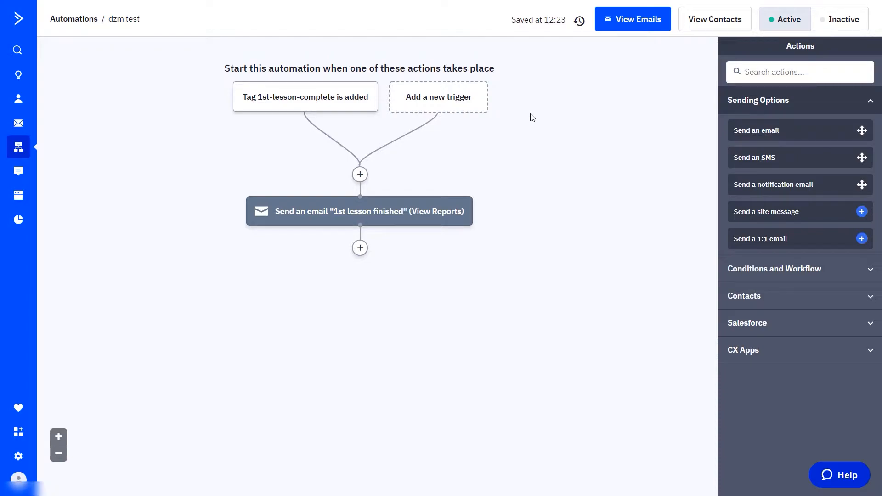
mouse_move(323, 107)
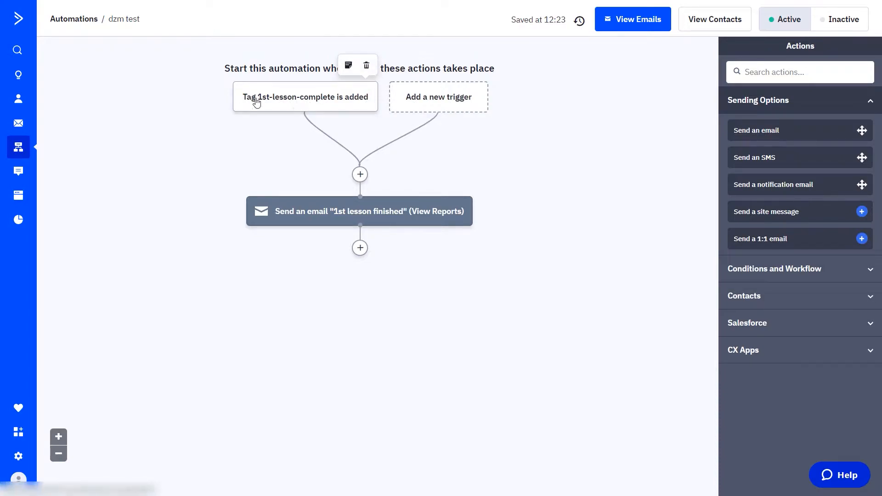
click(298, 221)
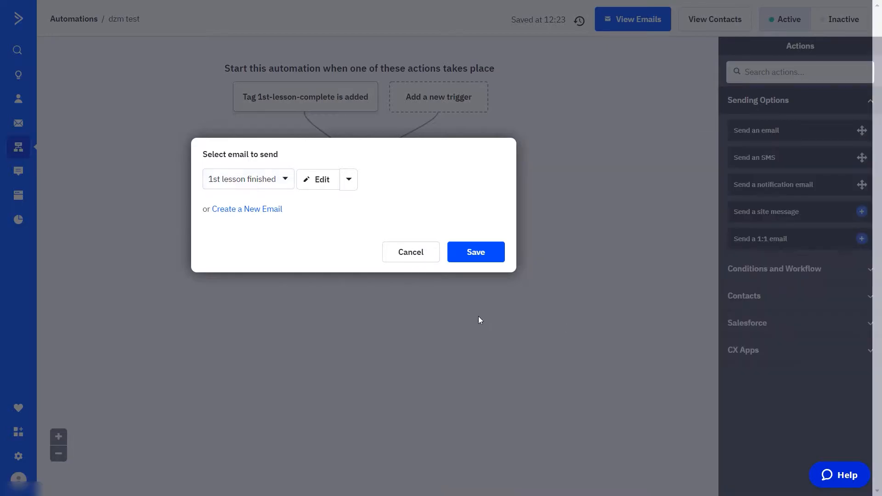
click(430, 261)
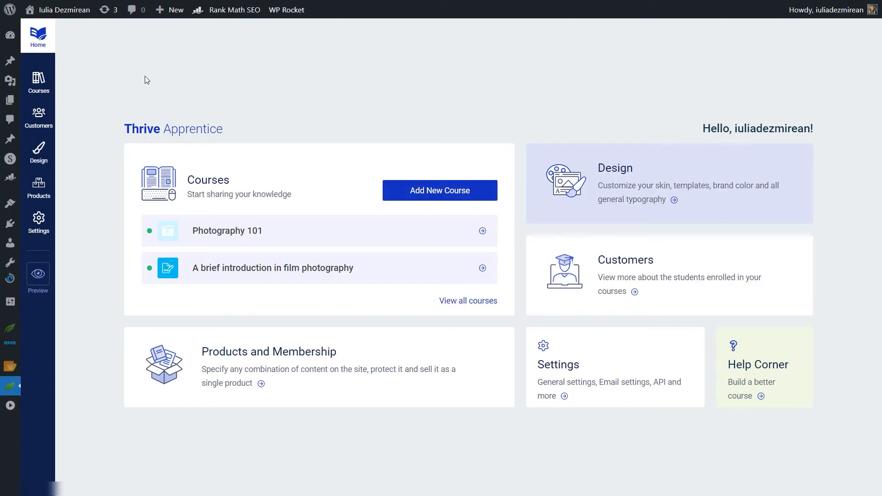
Examine the Photography 101 course content in Thrive Apprentice down to the lessons in Module 1, Chapter 1
click(48, 79)
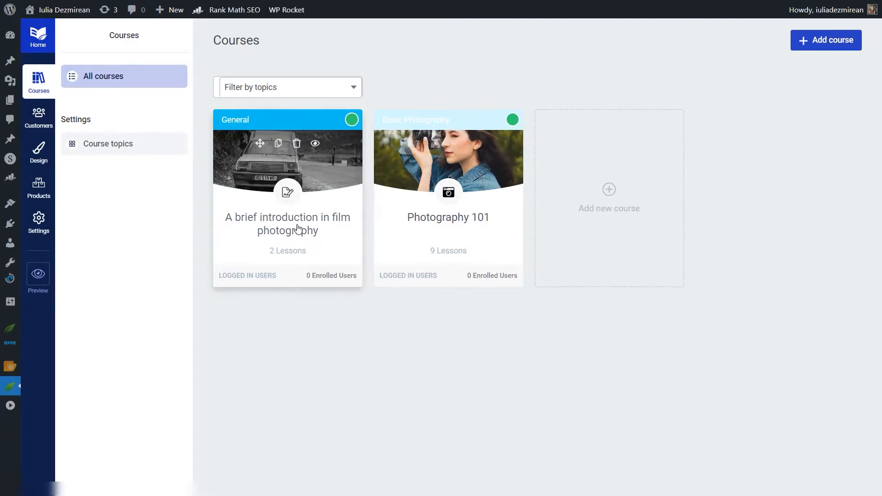
click(495, 224)
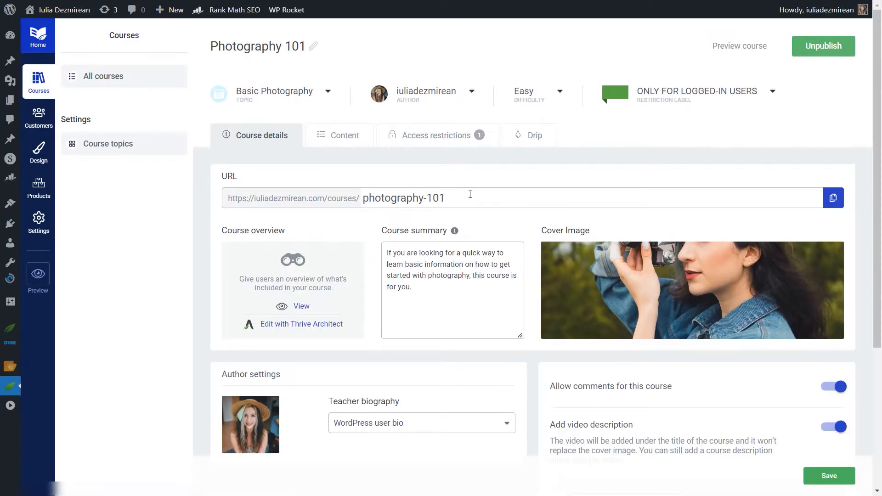
click(345, 138)
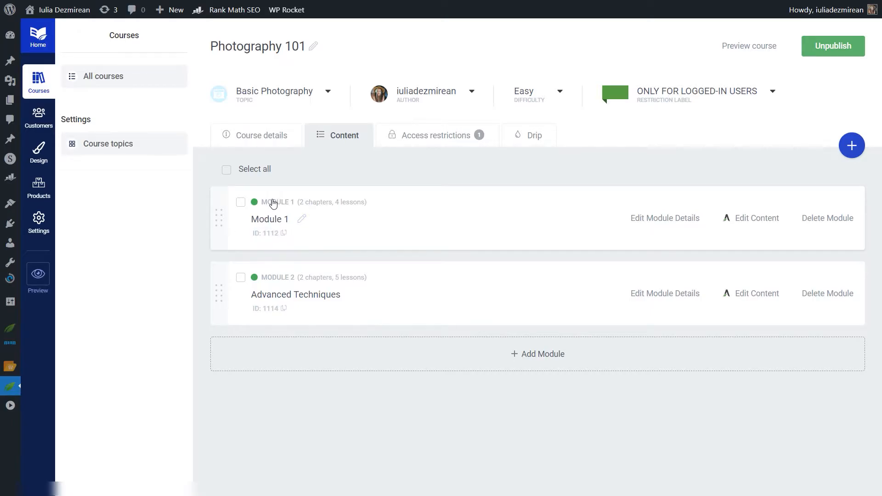
click(461, 217)
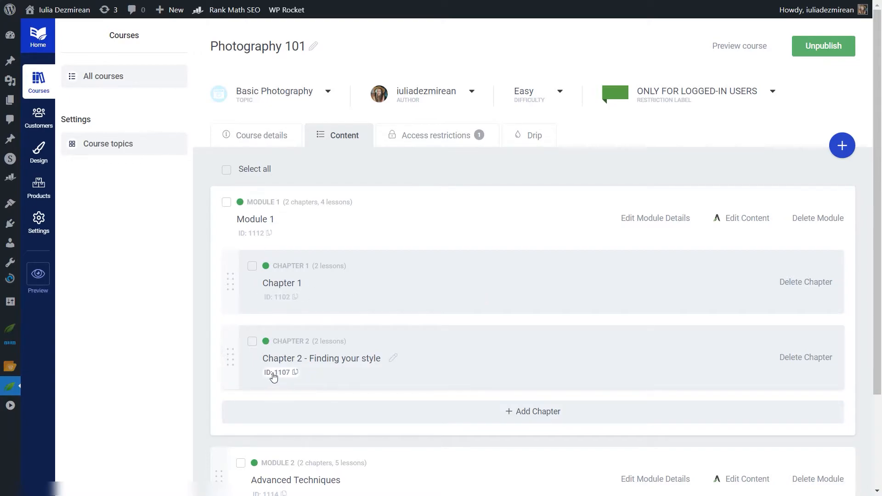
click(435, 283)
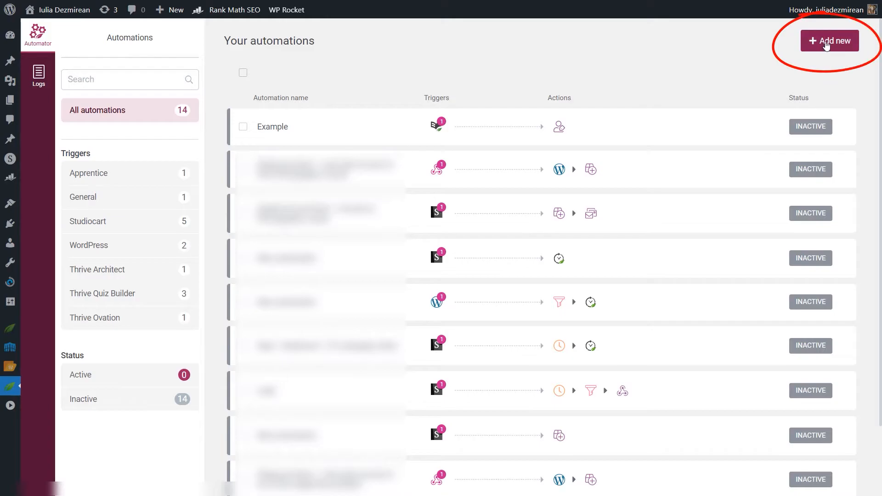
Create a new automation in Thrive Automator and name it "User finishes first lesson of any course >> email is sent"
click(826, 44)
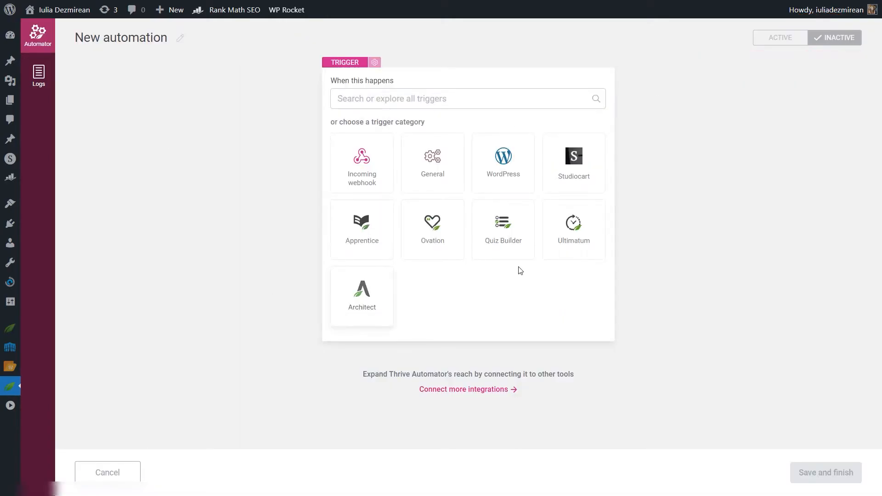
click(180, 38)
key(shift+Left)
key(shift+Left)
key(shift+Left)
key(shift+Left)
key(shift+Left)
key(shift+Left)
key(shift+Left)
key(shift+Left)
key(shift+Left)
key(shift+Left)
key(shift+Left)
key(shift+Left)
key(shift+Left)
key(shift+Left)
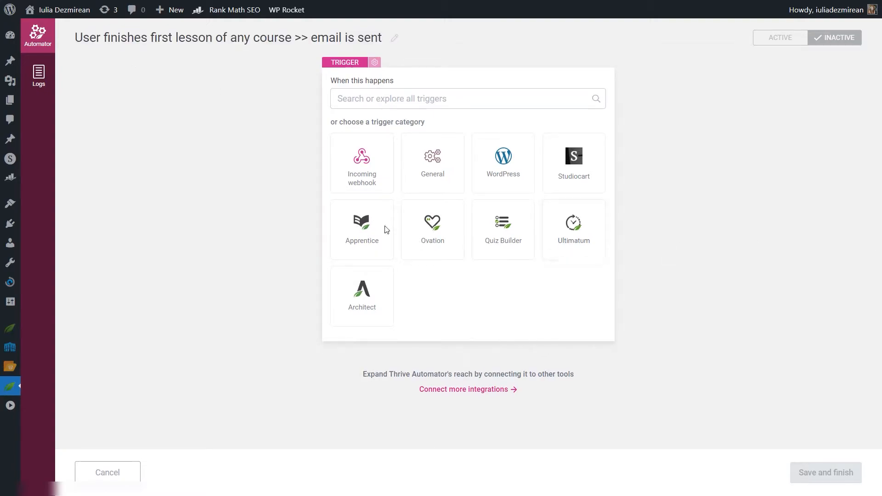
Add the Apprentice trigger "User completes a lesson in a course" and base its condition on Lesson id
click(361, 238)
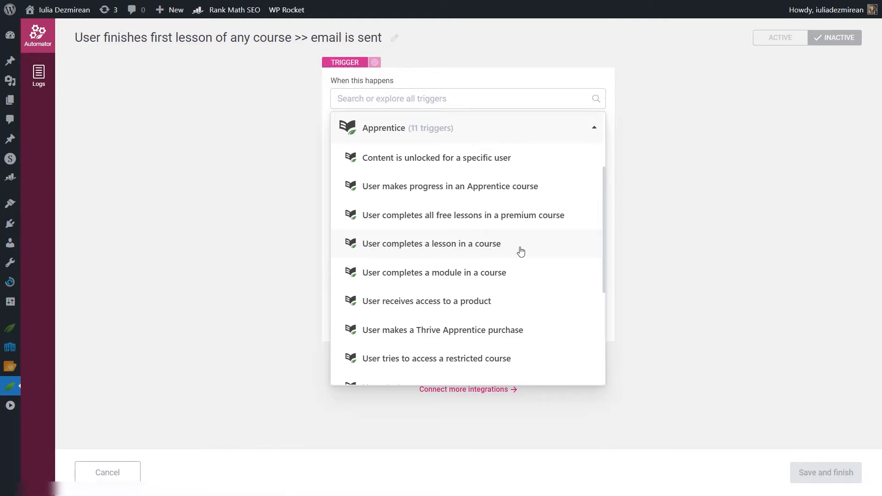
click(458, 247)
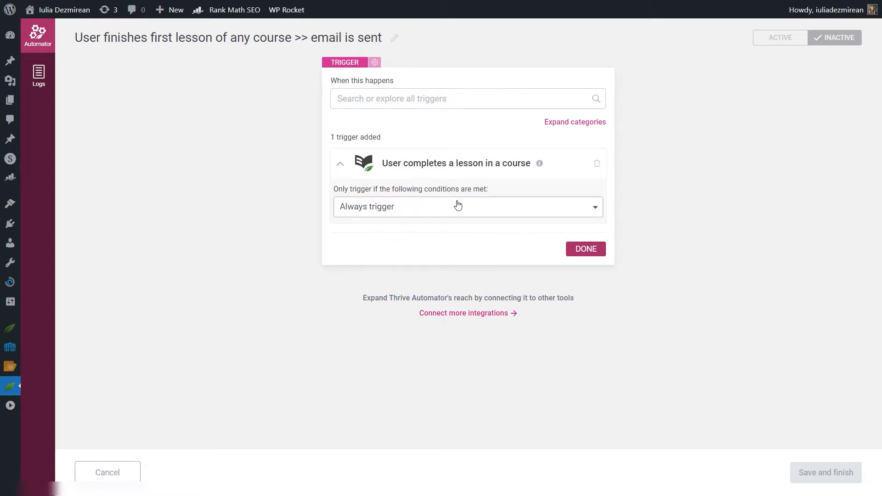
click(368, 211)
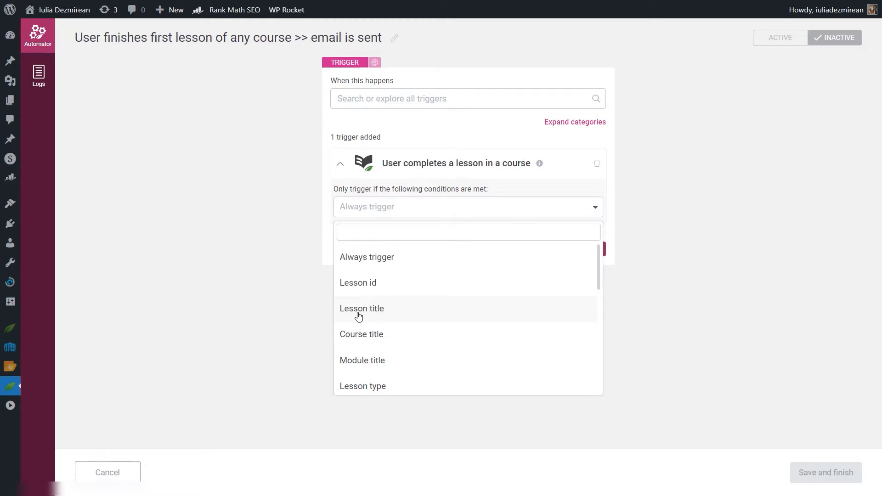
click(379, 288)
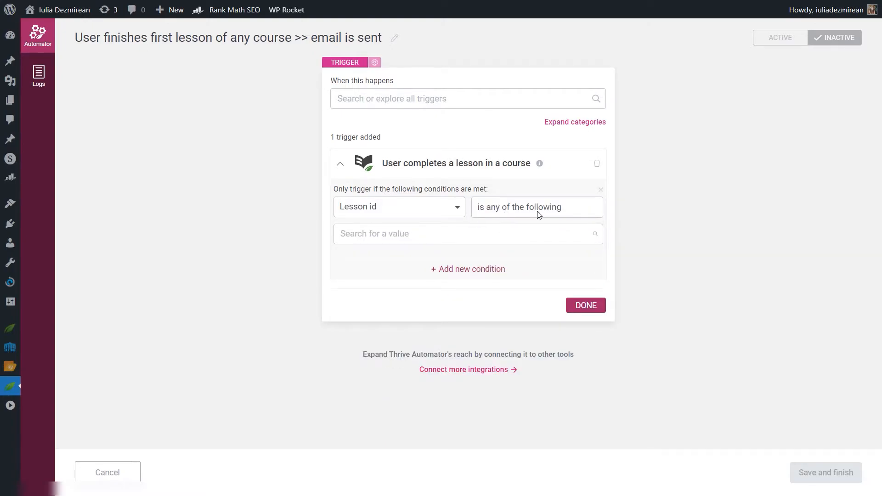
Set the condition to the Introduction lessons of Photography 101's Module 1 and "A brief introduction in film photography", and finish the trigger
click(376, 238)
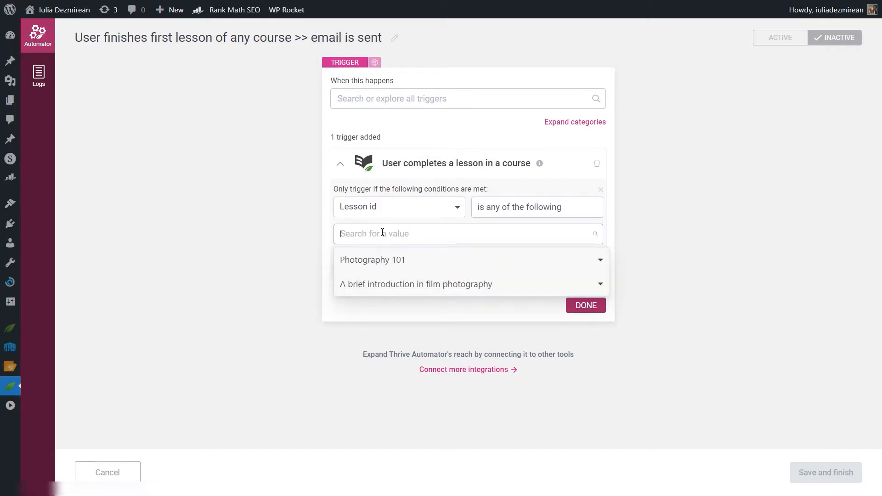
click(366, 263)
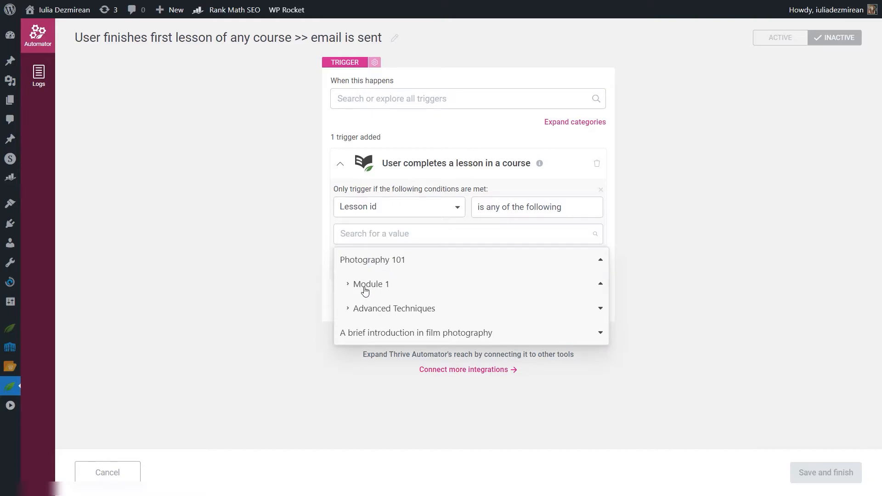
click(367, 289)
click(368, 311)
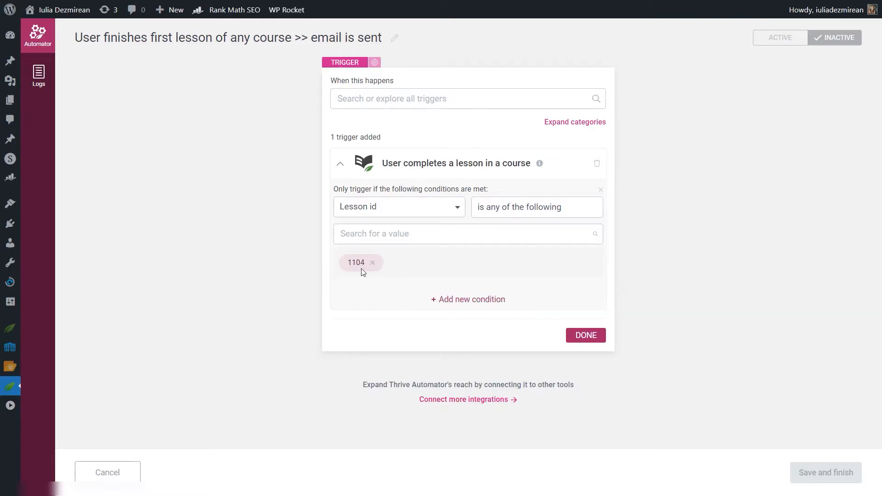
click(375, 233)
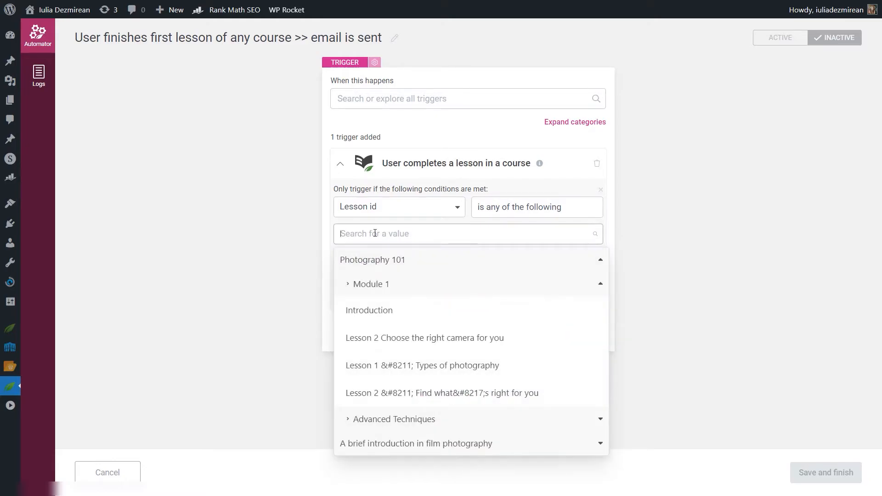
click(378, 259)
click(385, 285)
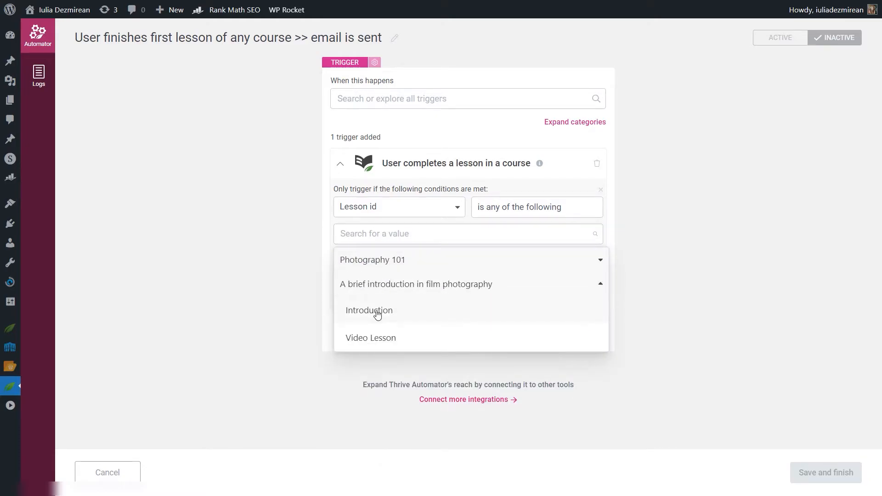
click(374, 310)
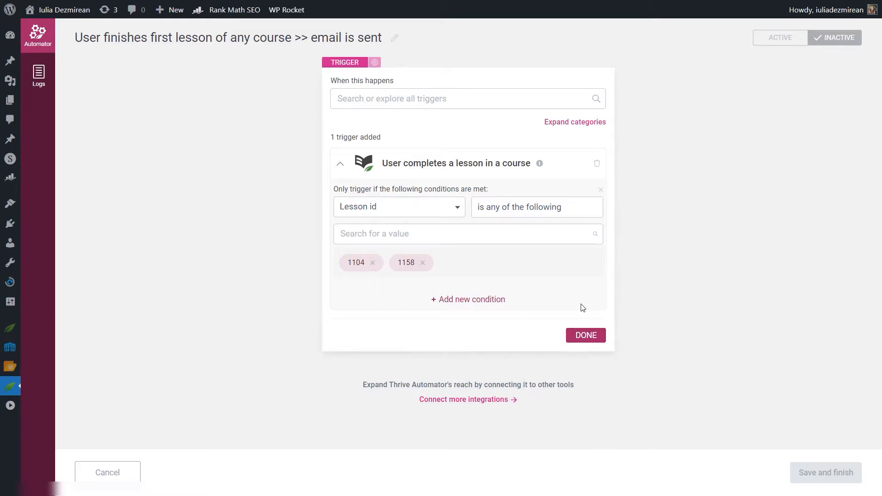
click(586, 337)
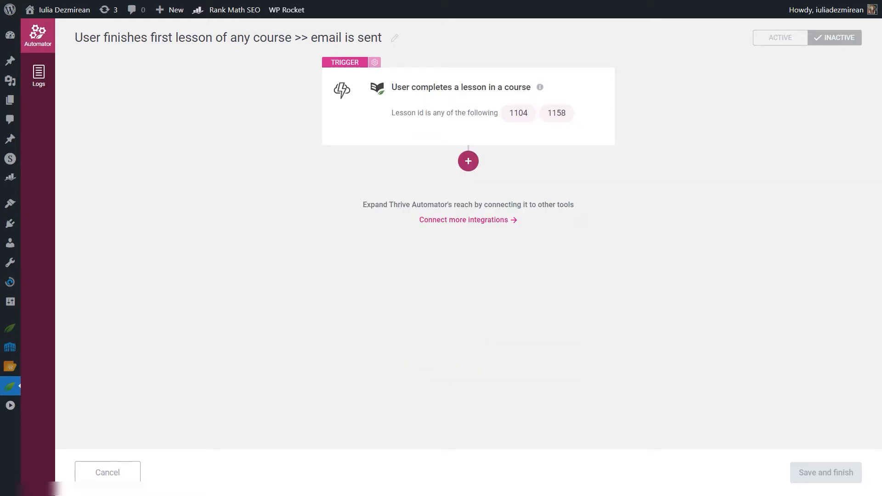
Add the email action "Tag user in autoresponder" after the trigger, with ActiveCampaign as the autoresponder
click(467, 161)
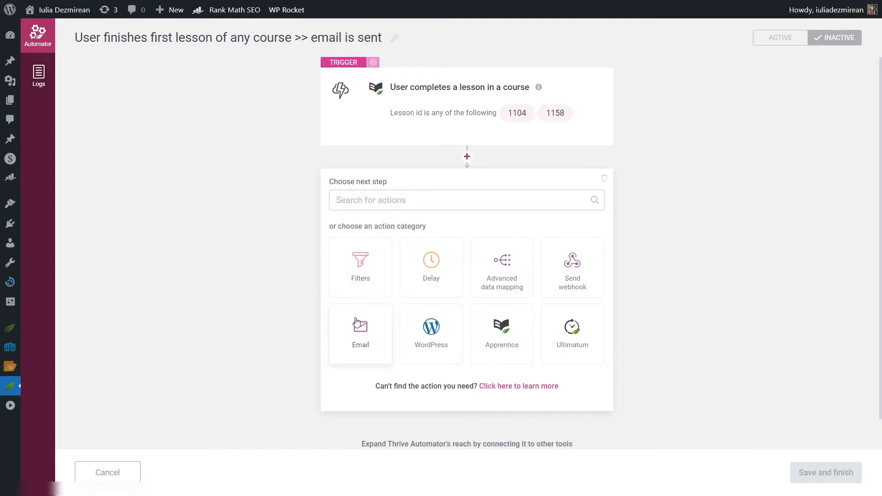
click(370, 341)
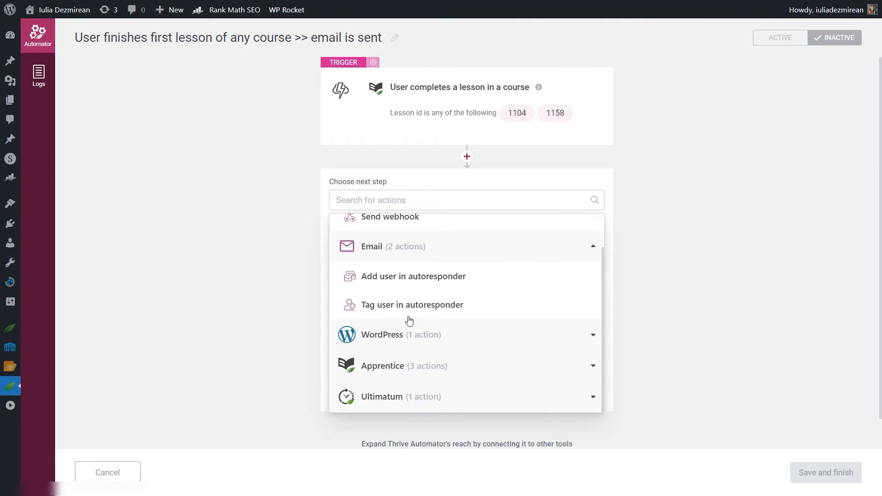
click(438, 307)
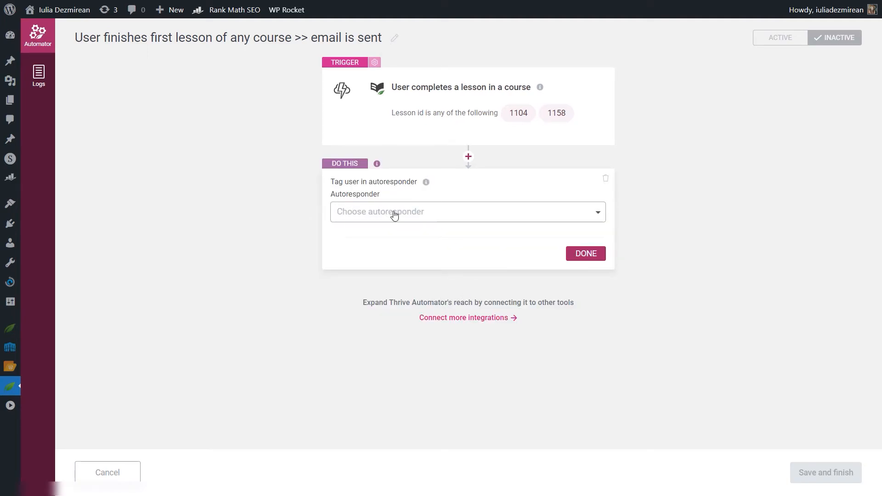
click(394, 213)
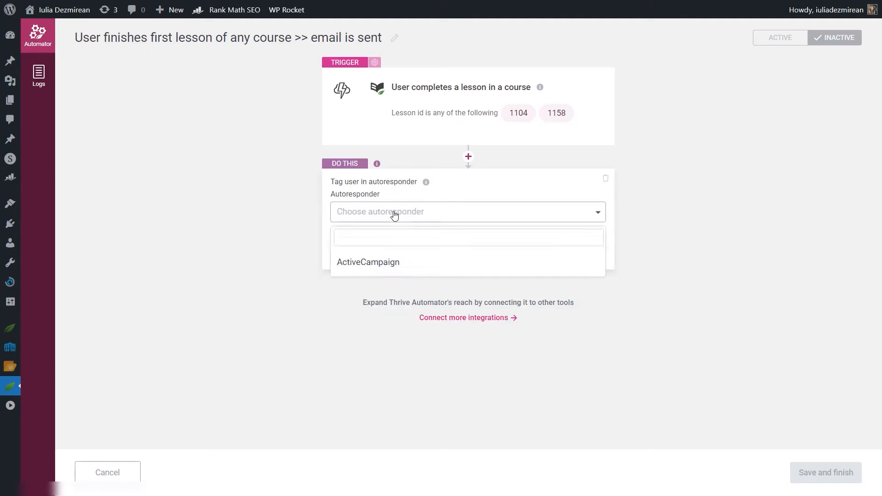
click(384, 267)
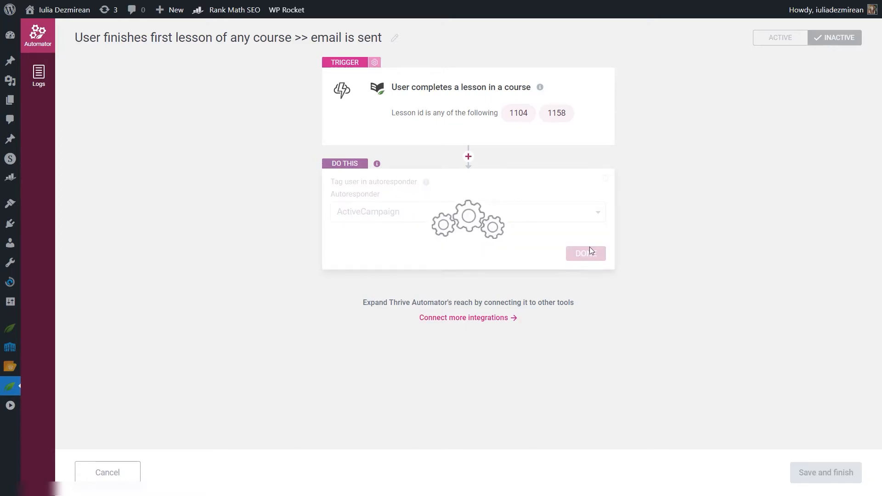
Add the tag "first-lesson-complete" to the autoresponder action and finish the action
click(398, 254)
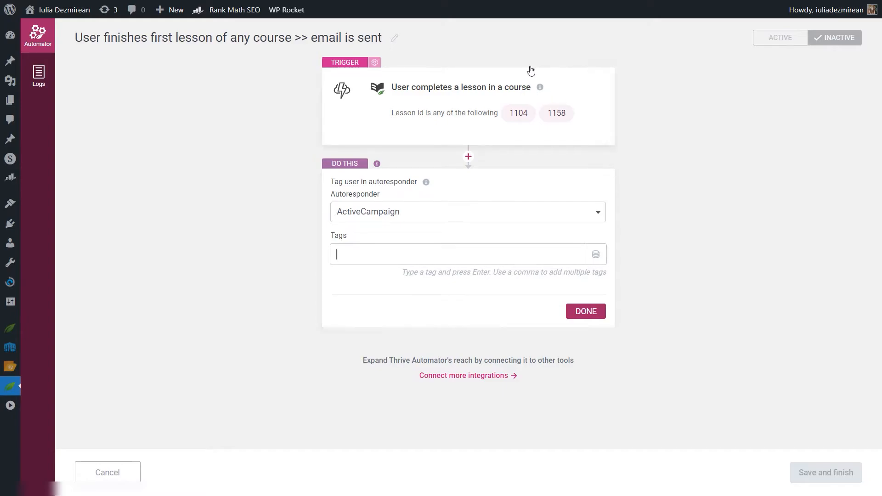
text(first-lesson-complete)
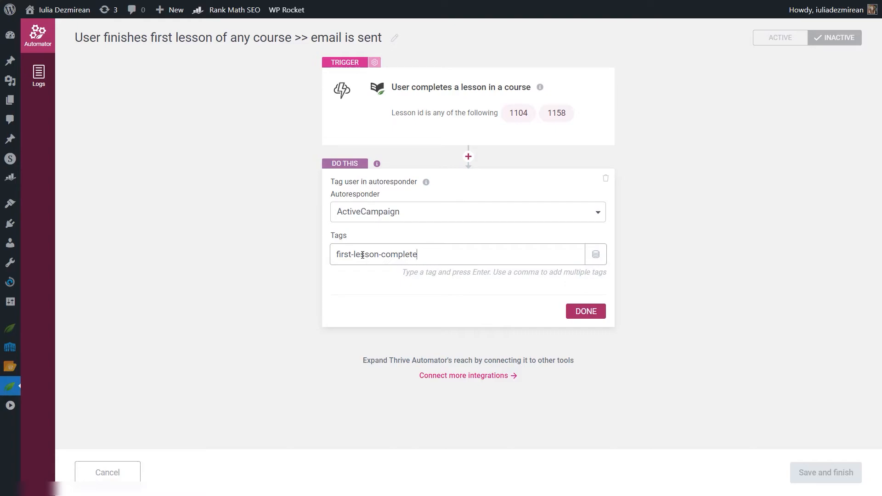
key(Return)
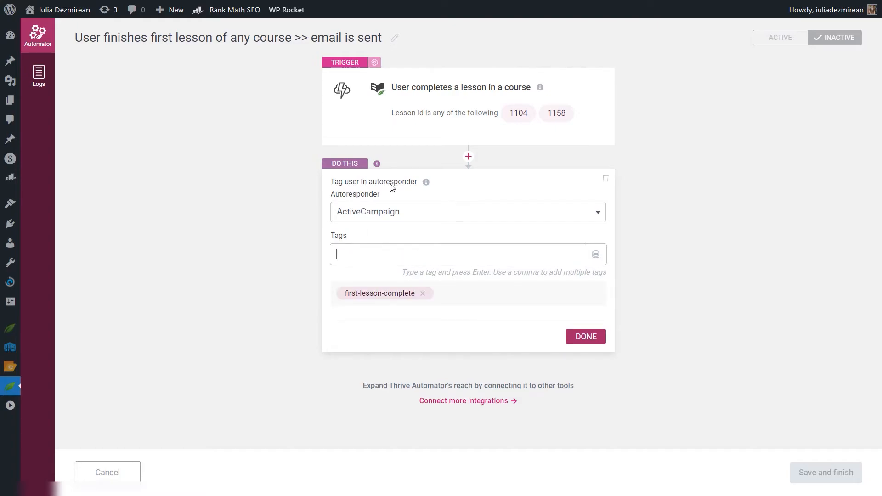
click(598, 340)
Set the automation to active and save it
click(778, 44)
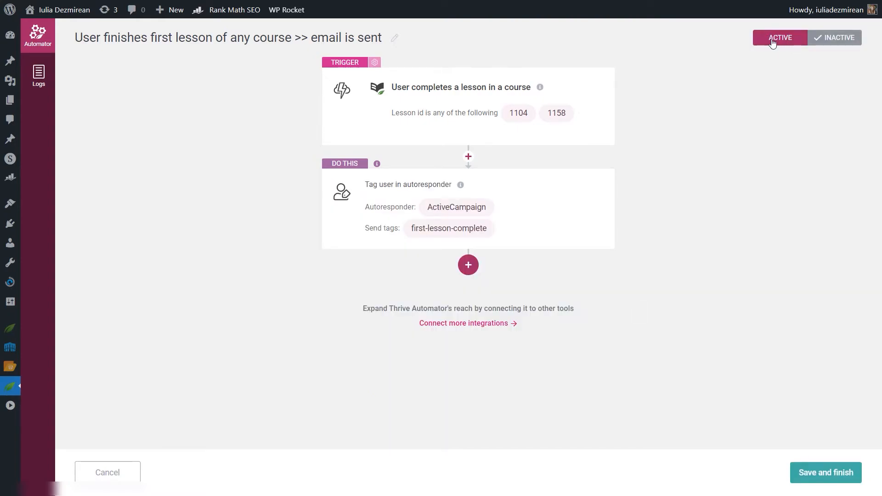
click(776, 47)
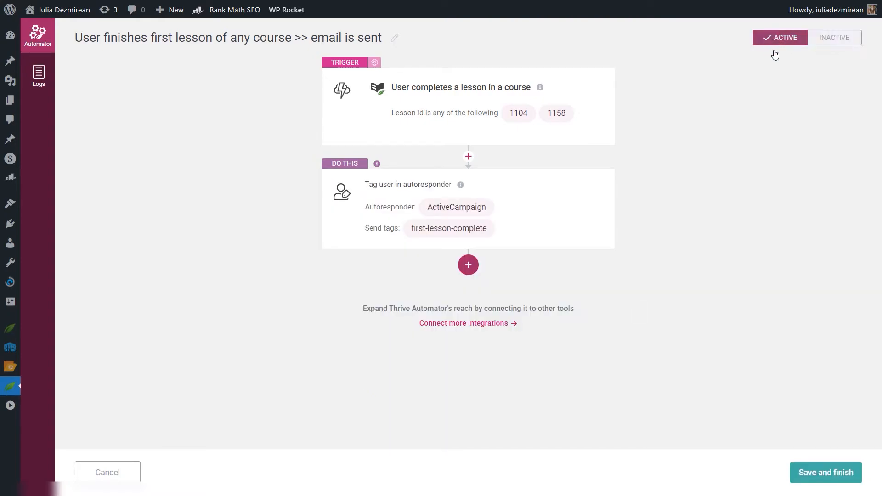
click(809, 477)
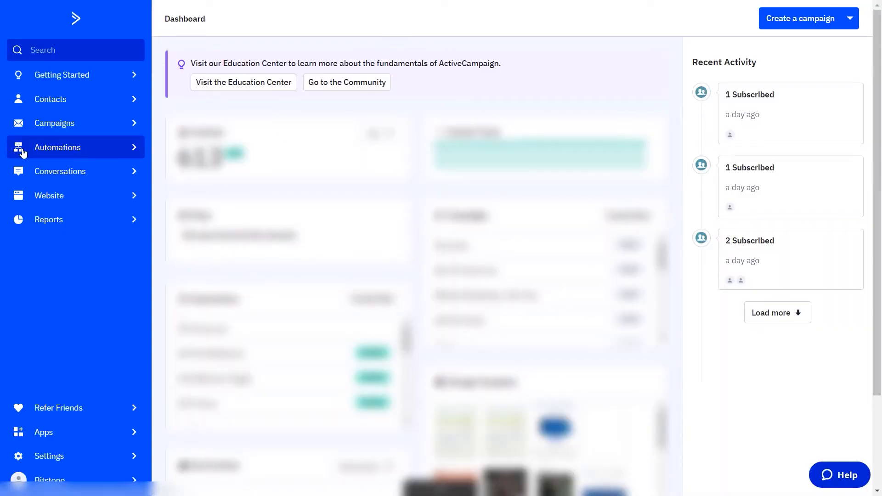
Create a new ActiveCampaign automation from scratch that starts once when the tag "first-lesson-complete" is added
click(58, 152)
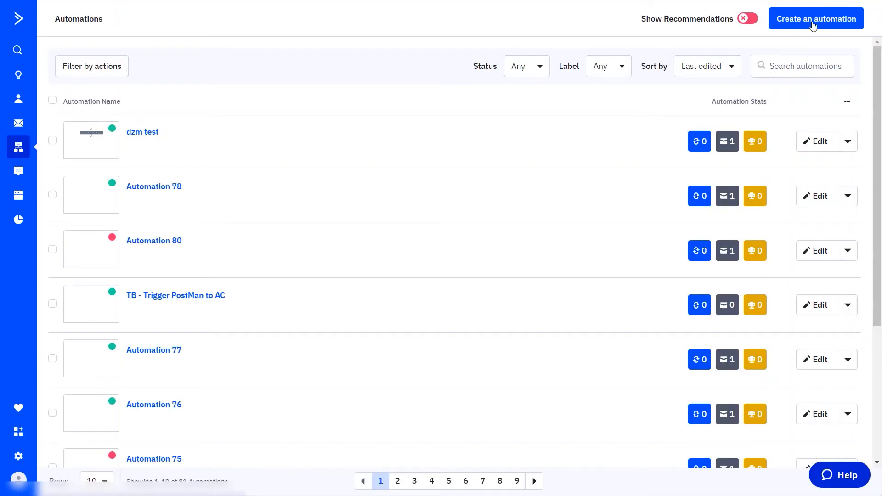
click(818, 26)
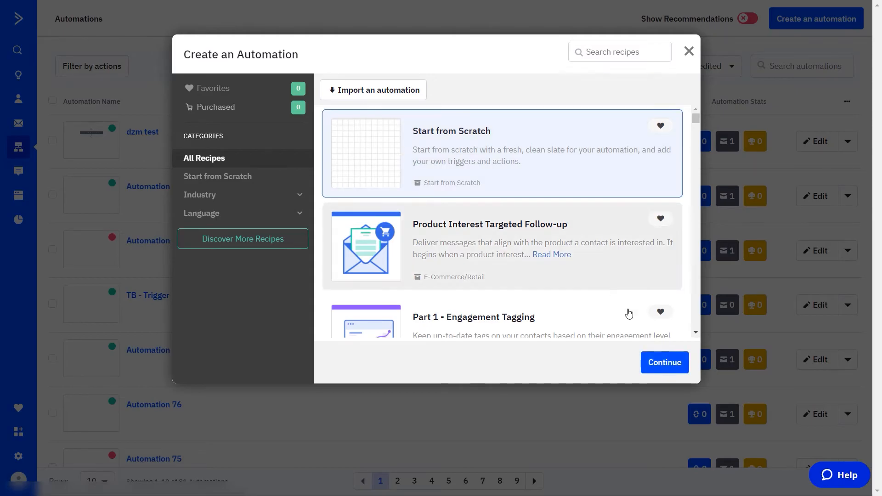
click(665, 362)
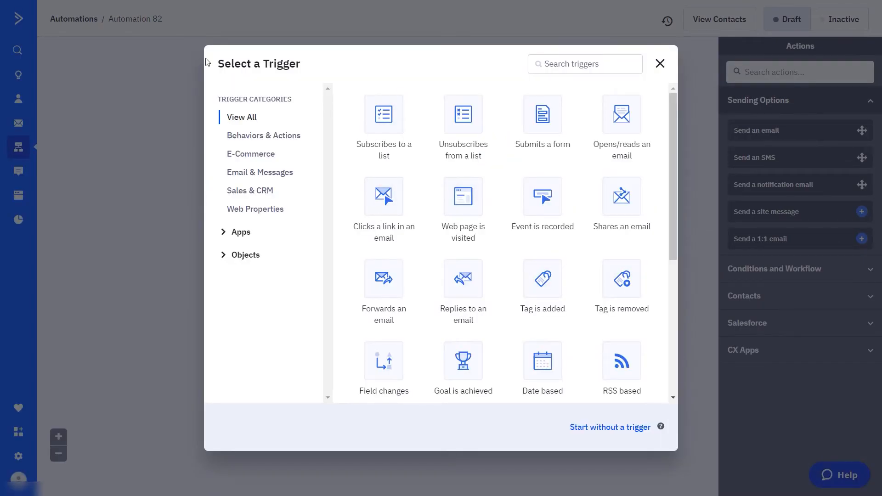
click(544, 280)
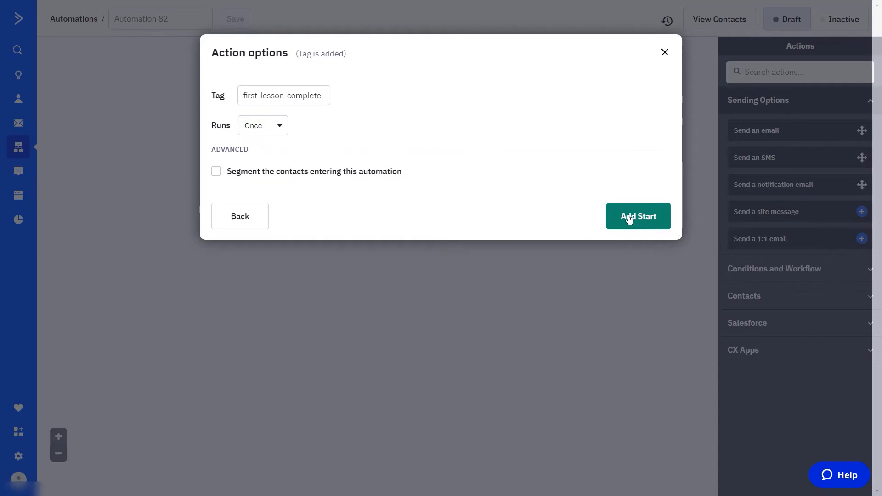
click(629, 218)
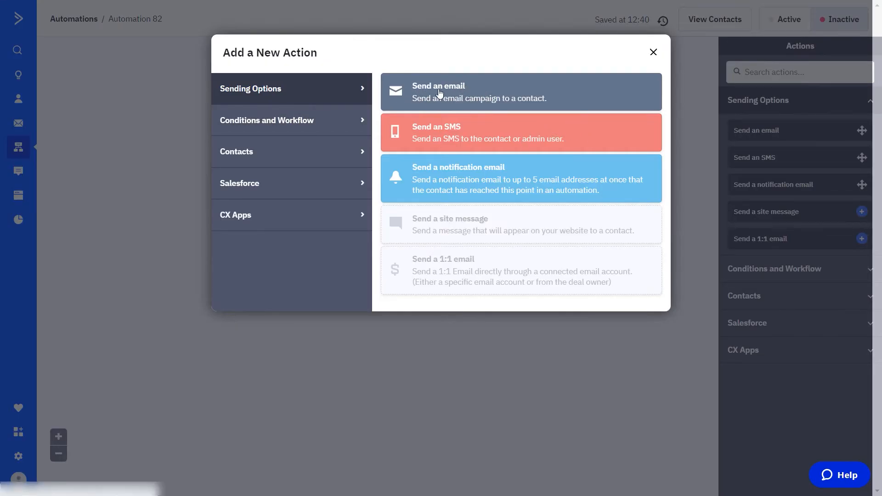
Add a "Send an email" action with the email "1st lesson finished", name the automation "tag is added - send email" and set it to active
click(468, 98)
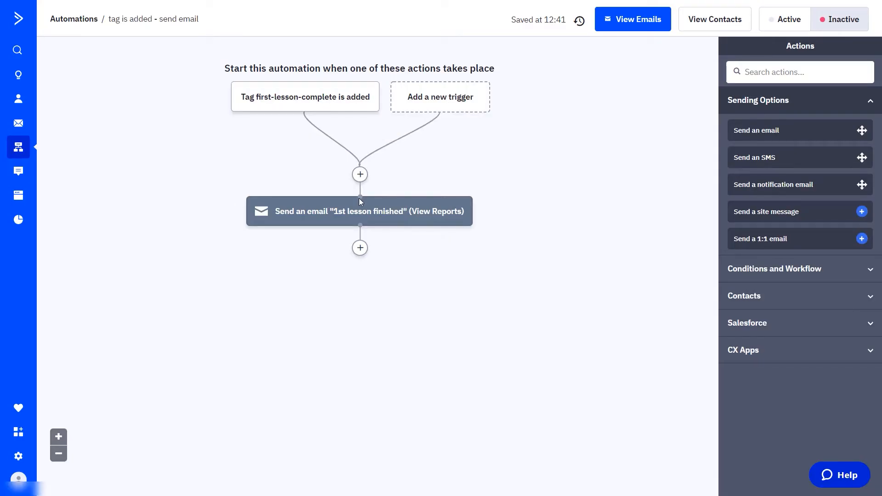
mouse_move(367, 221)
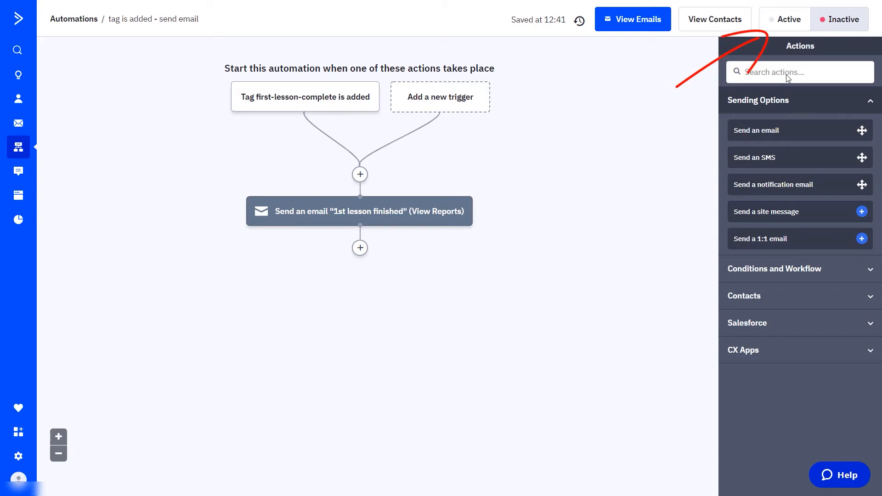
click(789, 21)
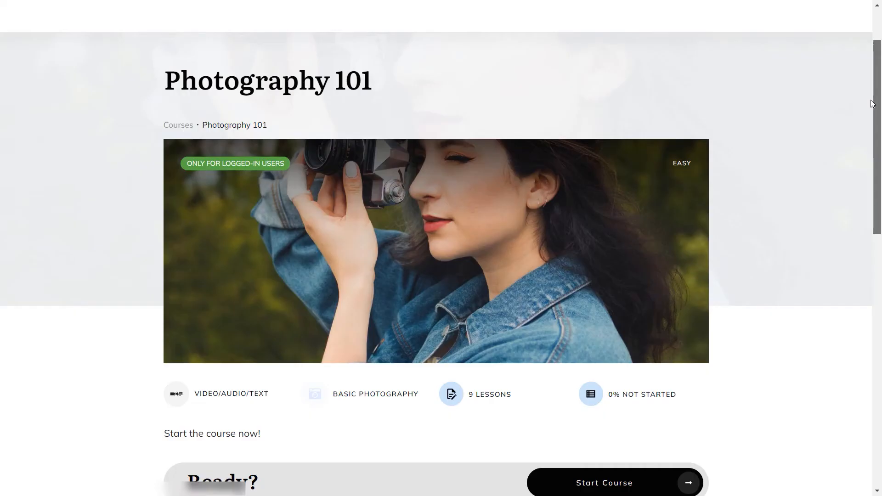
Start the Photography 101 course and sign up for a new account with the student's name, email and confirmed password
drag(871, 101, 879, 200)
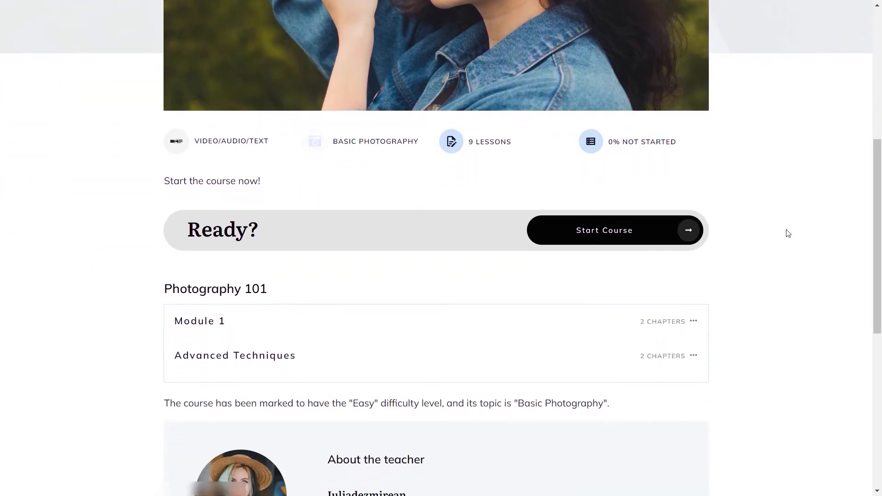
click(622, 234)
drag(872, 127, 873, 218)
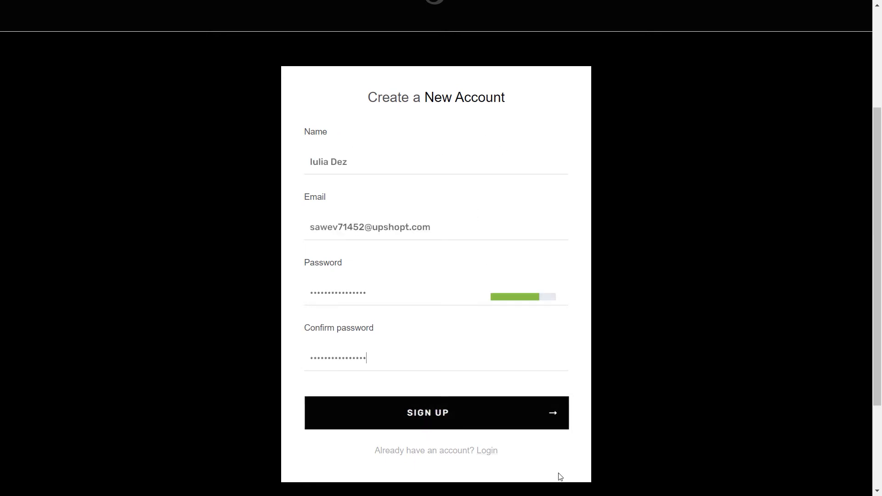
click(428, 416)
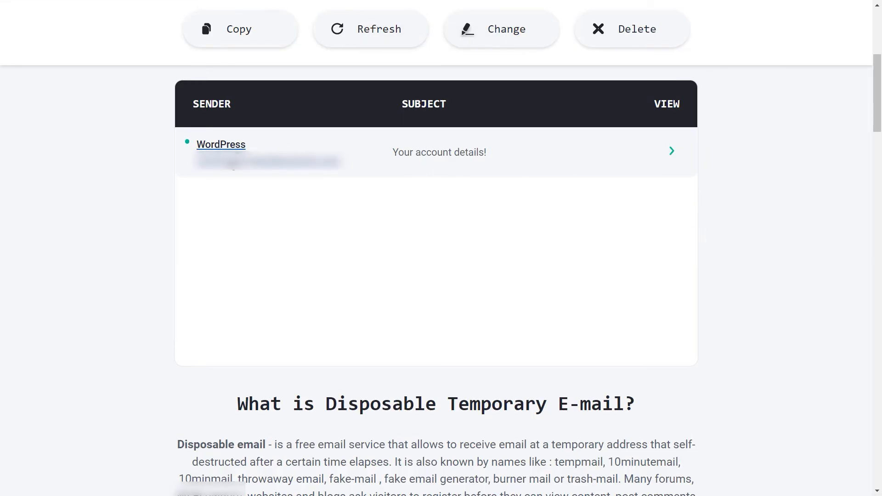
Switch to the Temp Mail inbox and read the "Your account details!" email from WordPress
click(435, 163)
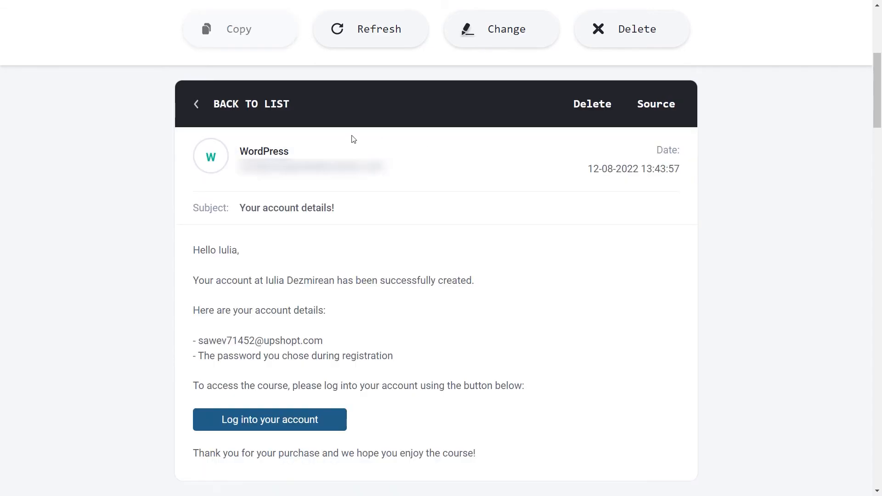
triple_click(401, 343)
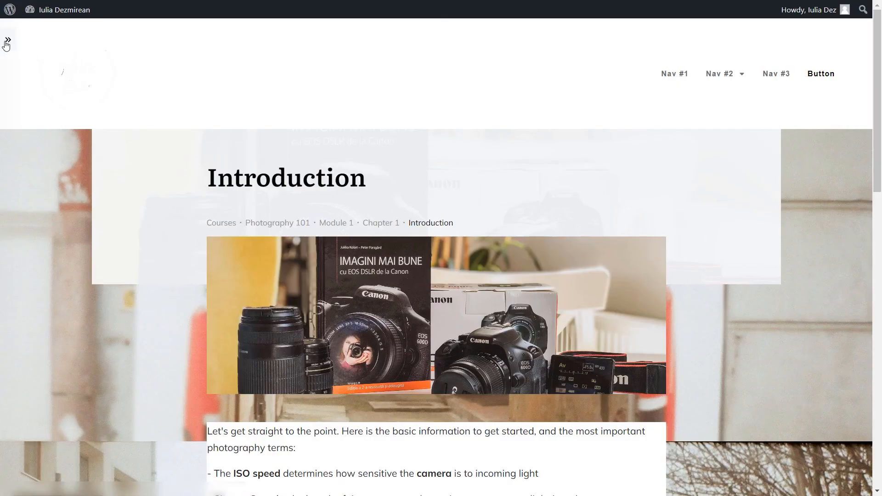
Show the course outline beside the Introduction lesson of Photography 101 and mark the lesson complete
click(8, 37)
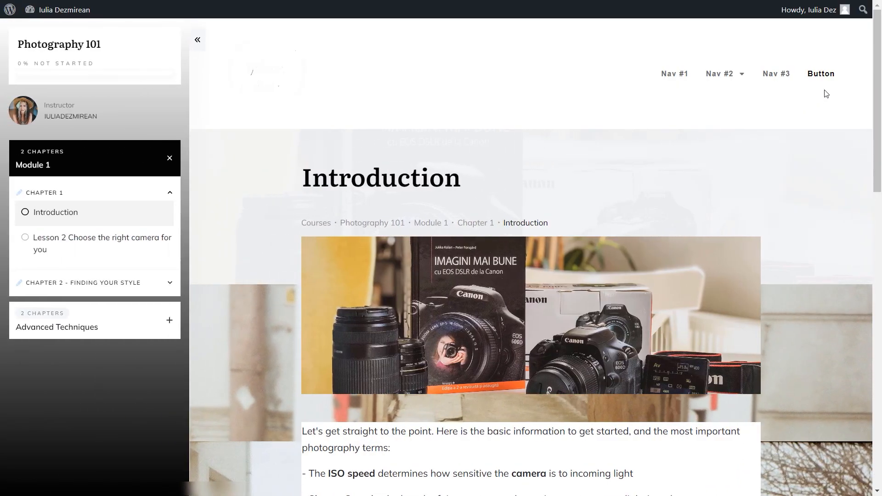
scroll(869, 138, down, 4)
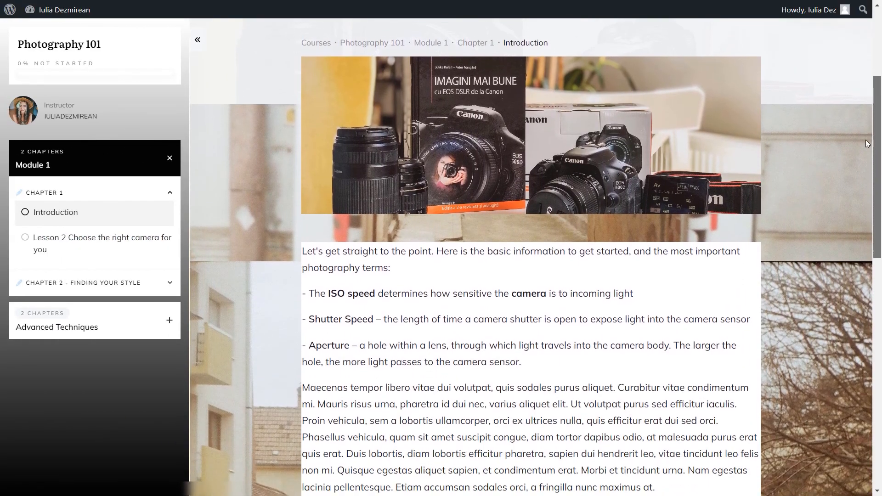
drag(878, 143, 879, 348)
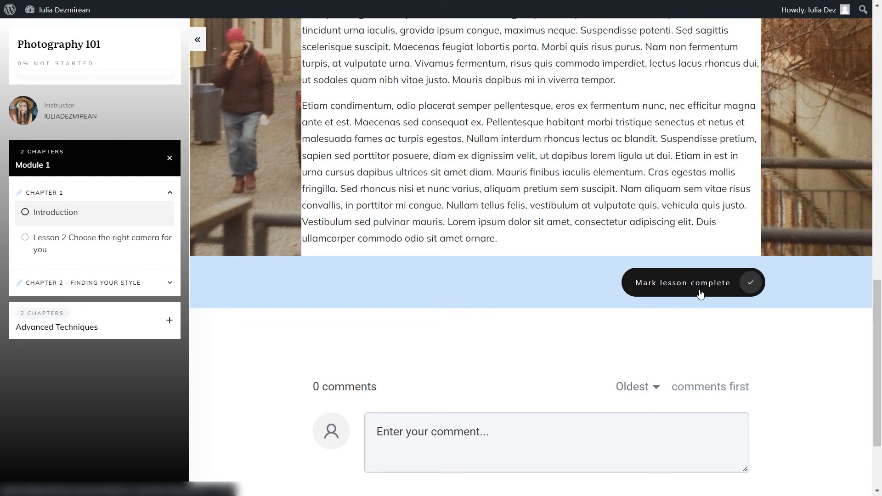
click(700, 295)
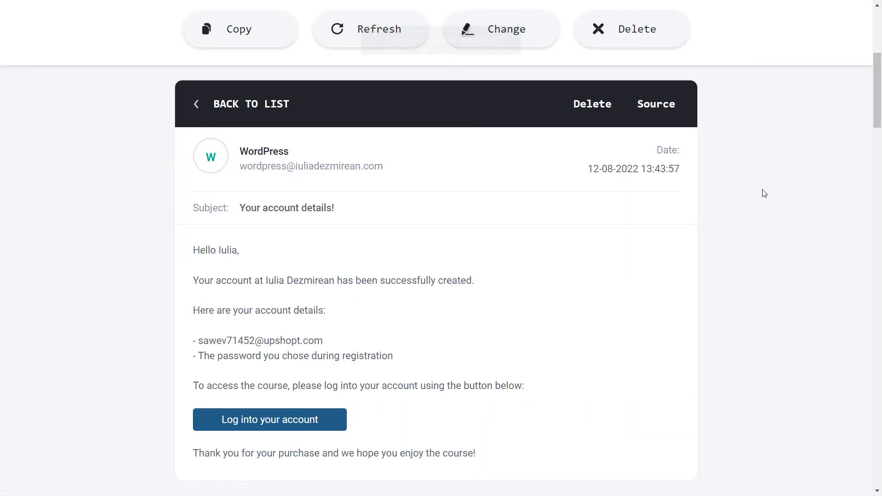
Return to the Temp Mail message list and open the "Congrats on finishing the first lesson!" email
click(236, 110)
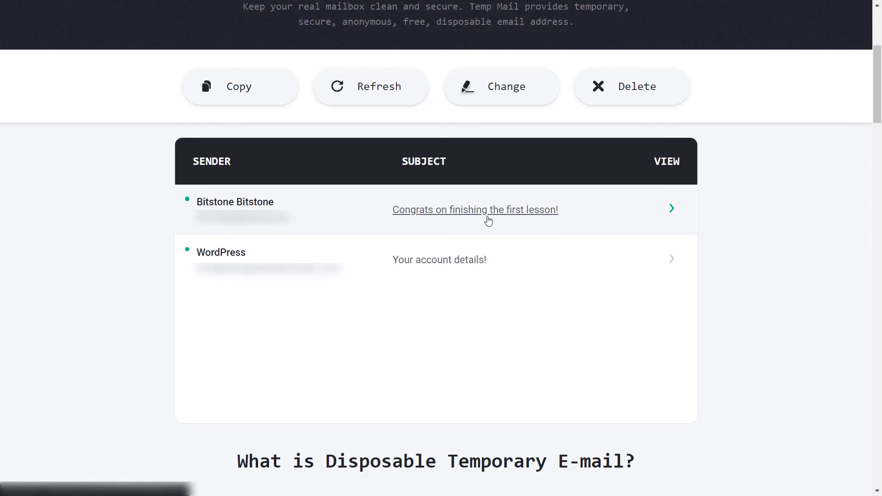
click(457, 214)
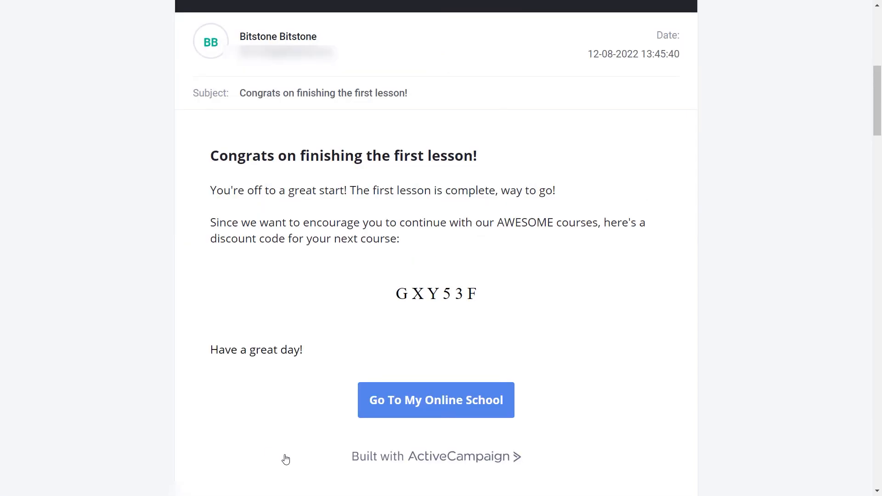